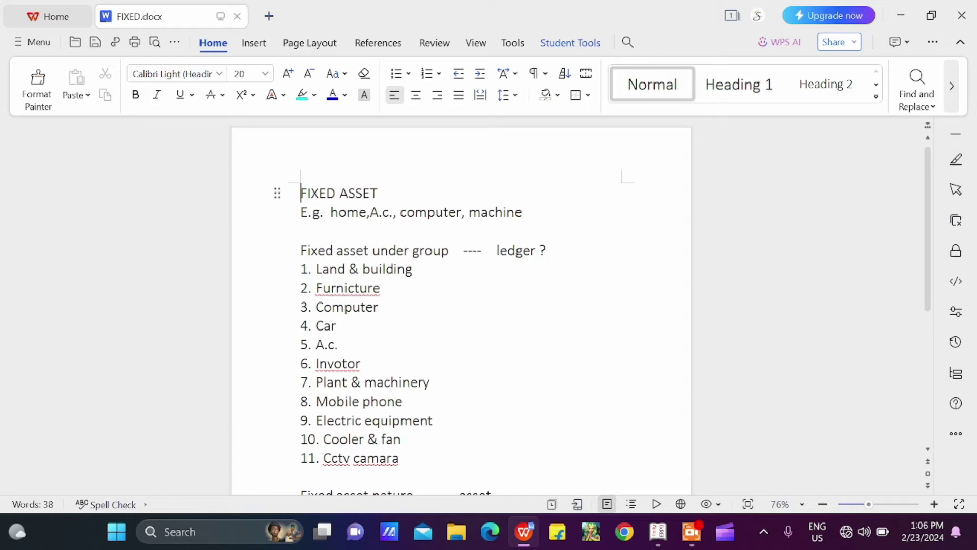
- Read through the fixed asset notes down to the asset nature line and switch to Tally.ERP 9
{"action": "scroll", "coordinate": [460, 306], "scroll_direction": "down", "scroll_amount": 1}
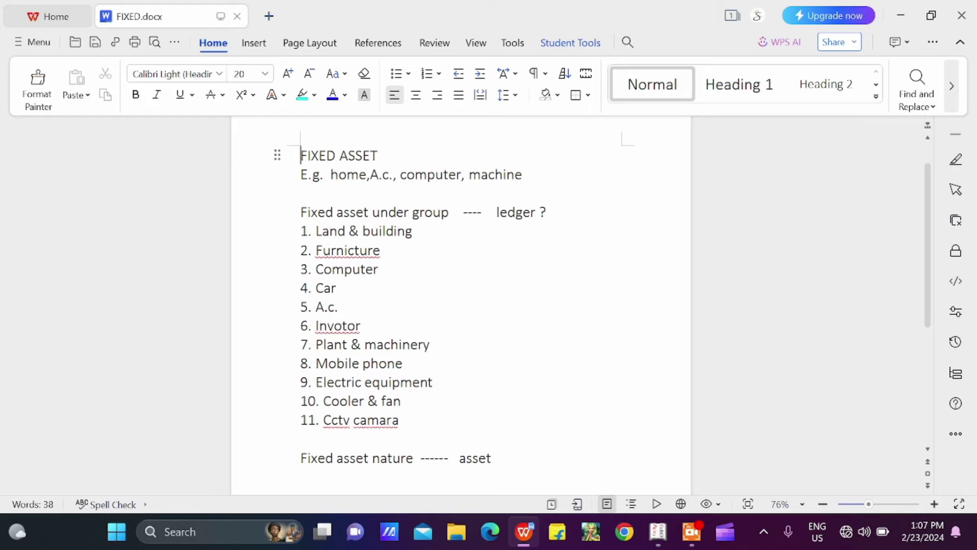
{"action": "left_click", "coordinate": [658, 531]}
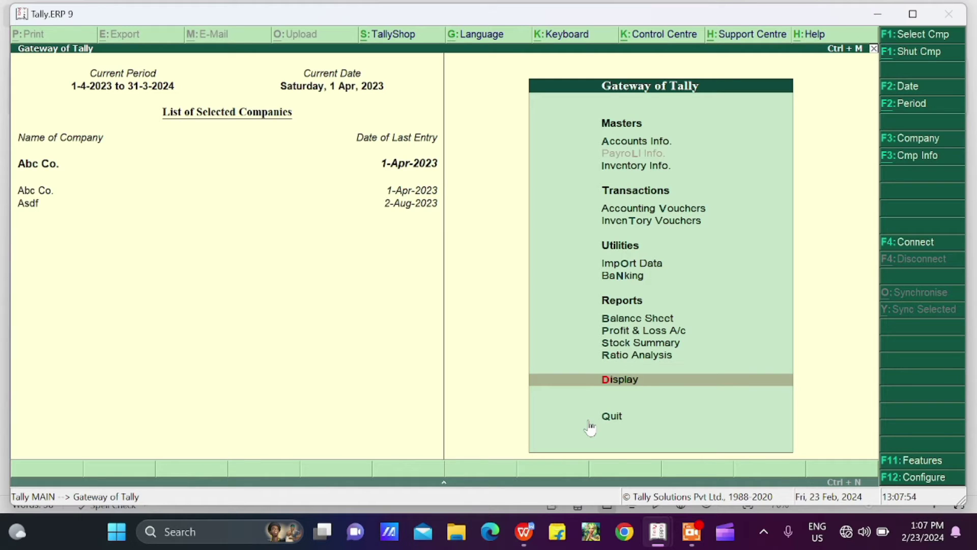
- Open a new payment voucher under Accounting Vouchers to view its ledger account list, and quit without saving
{"action": "key", "text": "Up"}
{"action": "key", "text": "Up"}
{"action": "key", "text": "Up"}
{"action": "key", "text": "Up"}
{"action": "key", "text": "Up"}
{"action": "key", "text": "Up"}
{"action": "key", "text": "Up"}
{"action": "key", "text": "Up"}
{"action": "key", "text": "Up"}
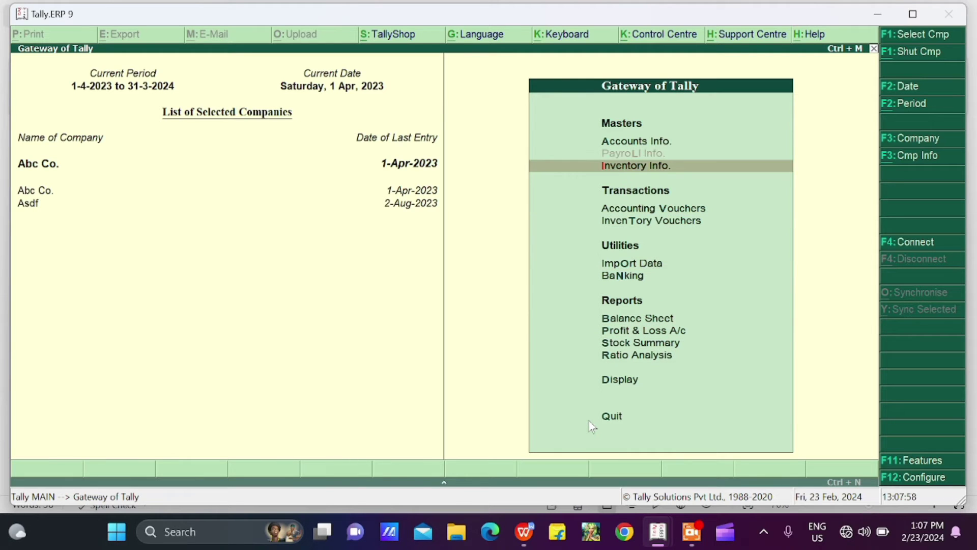
{"action": "key", "text": "Down"}
{"action": "key", "text": "Return"}
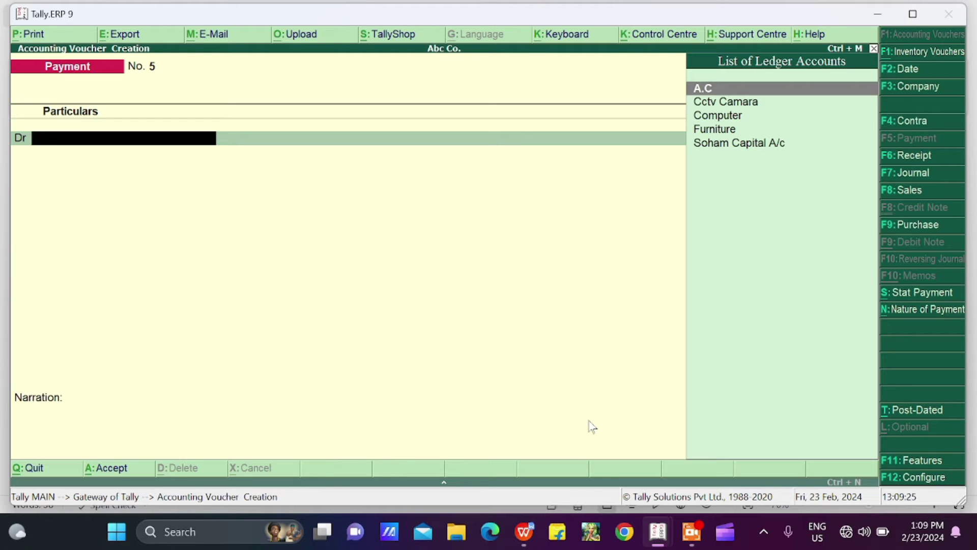
{"action": "key", "text": "Escape"}
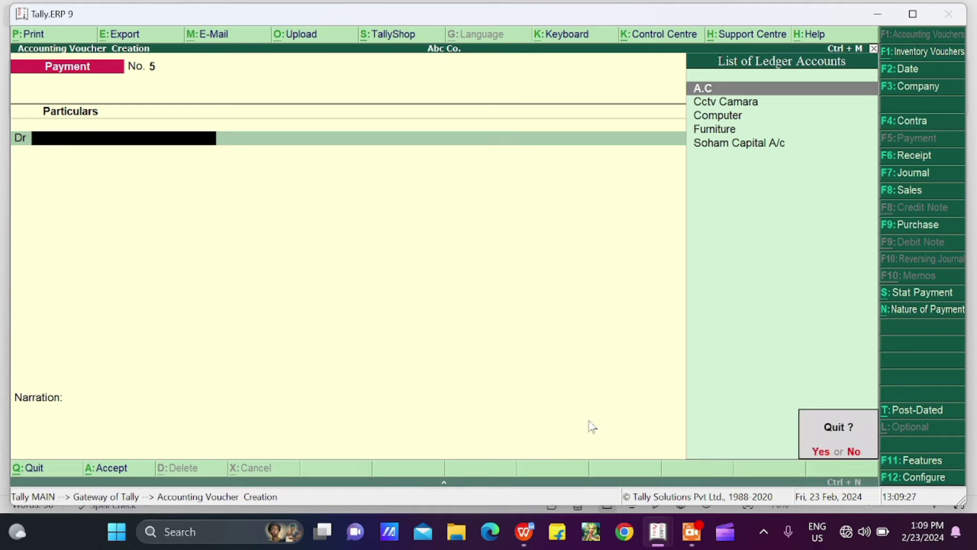
{"action": "key", "text": "y"}
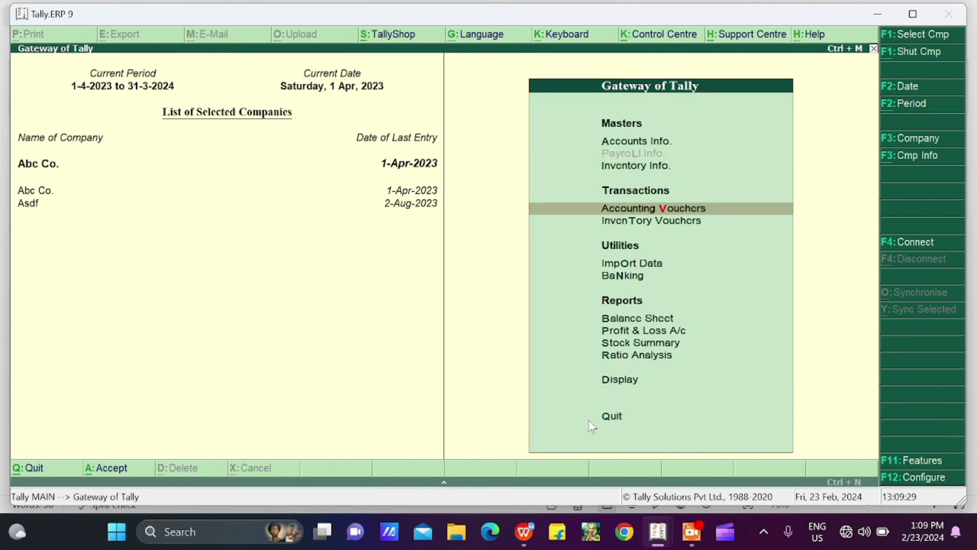
- Display the Day Book and open the Furniture payment voucher from it
{"action": "key", "text": "d"}
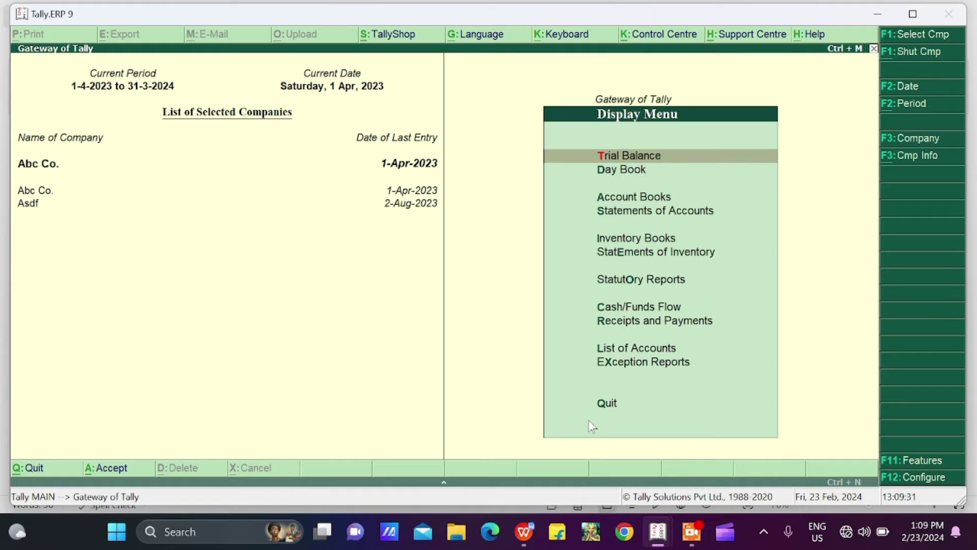
{"action": "key", "text": "d"}
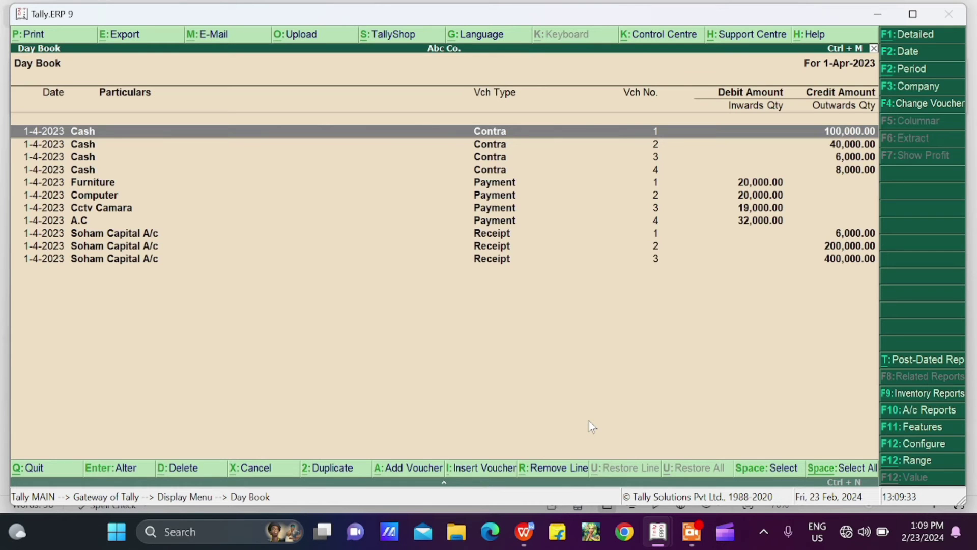
{"action": "key", "text": "Down"}
{"action": "key", "text": "Down"}
{"action": "key", "text": "Down"}
{"action": "key", "text": "Down"}
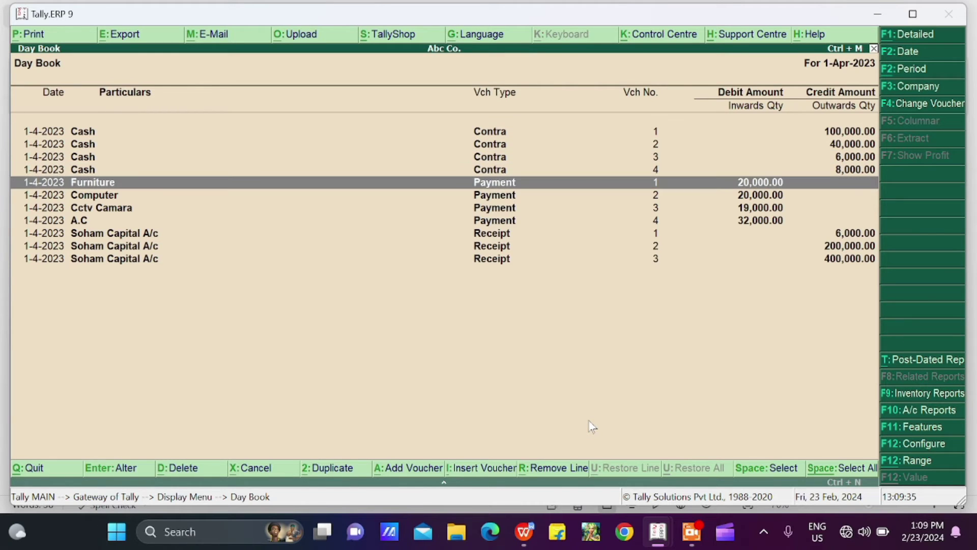
{"action": "key", "text": "Return"}
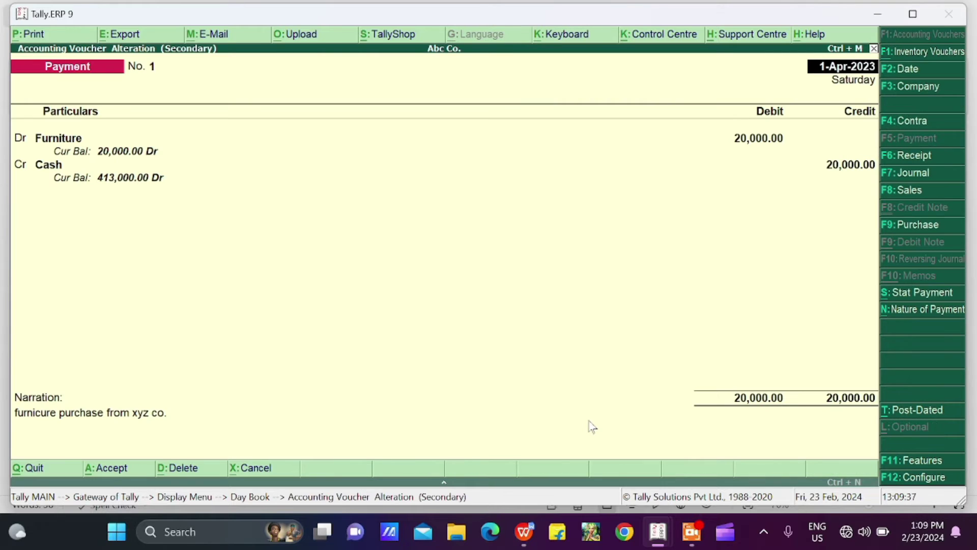
- Go through the Furniture payment voucher's debit, Cash credit and narration entries, and accept it
{"action": "key", "text": "Return"}
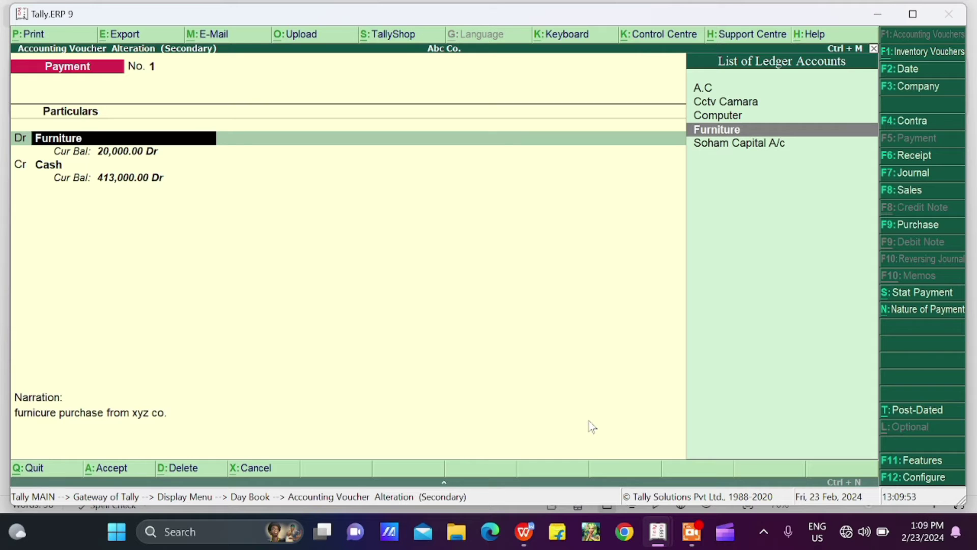
{"action": "key", "text": "alt+c"}
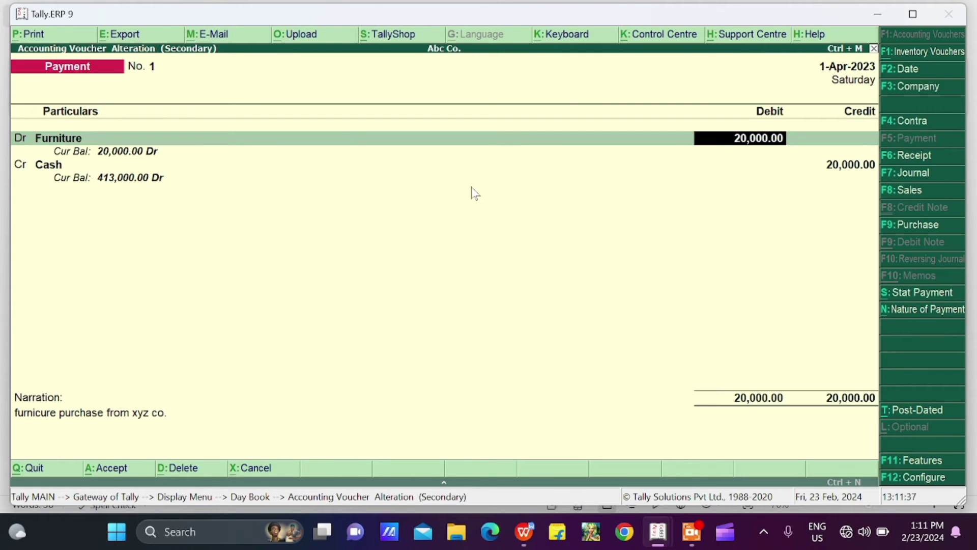
{"action": "key", "text": "Return"}
{"action": "key", "text": "Return"}
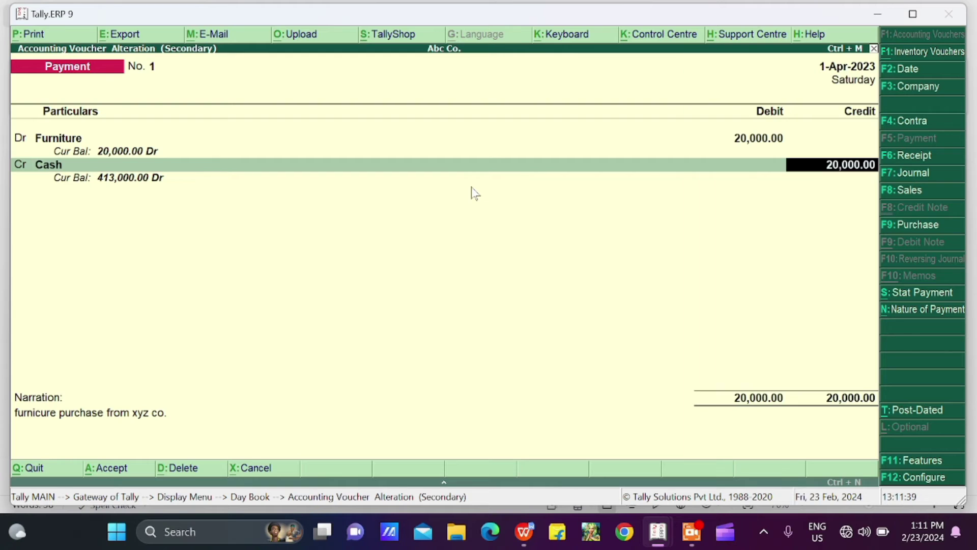
{"action": "key", "text": "Return"}
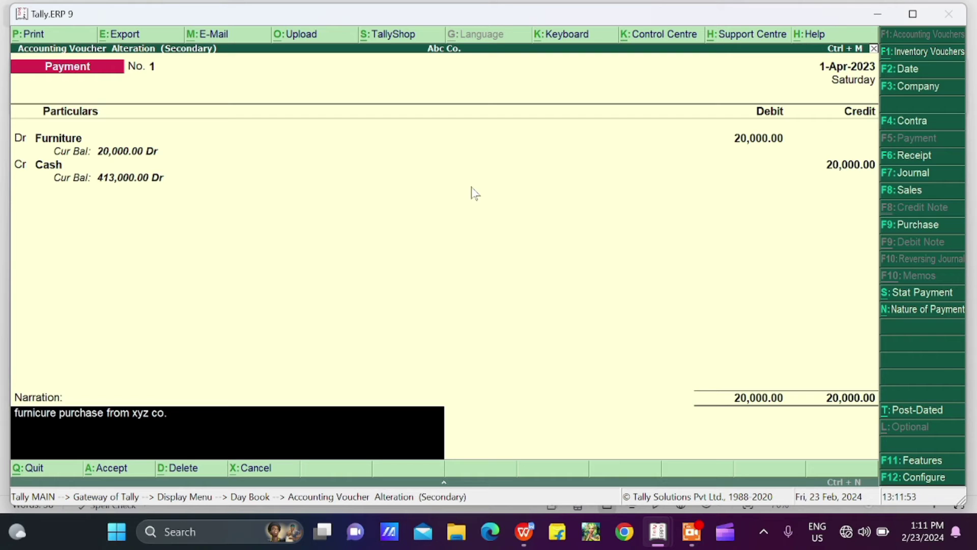
{"action": "key", "text": "Return"}
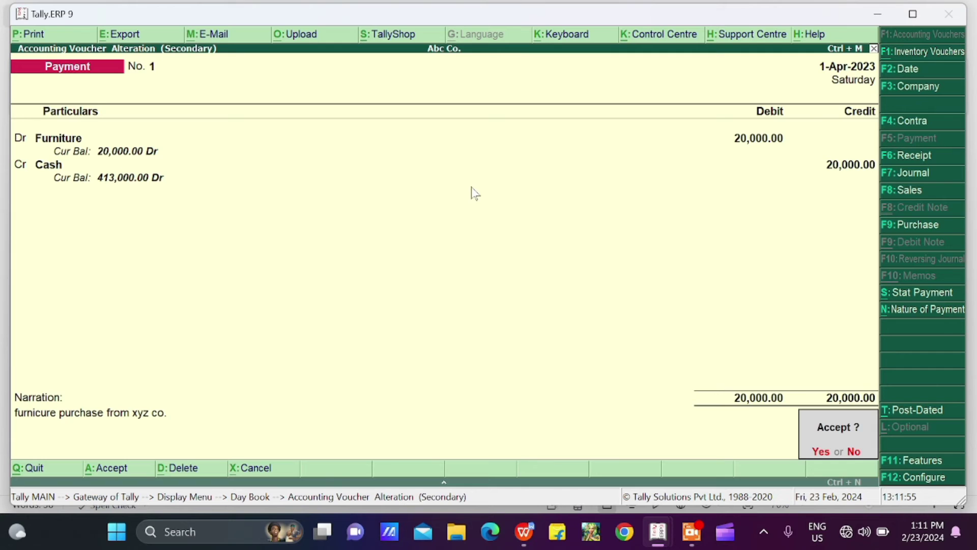
{"action": "key", "text": "Return"}
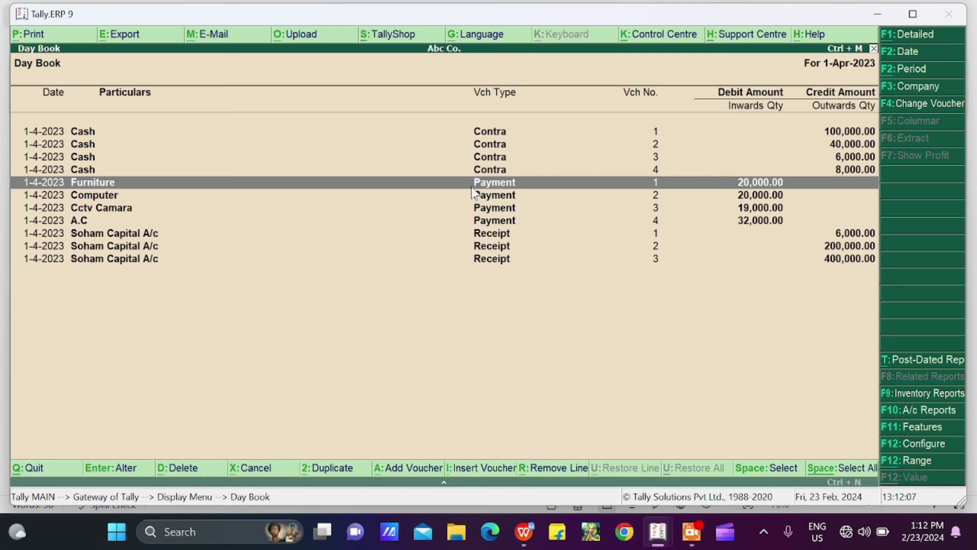
- Open the Computer payment voucher from the Day Book
{"action": "key", "text": "Down"}
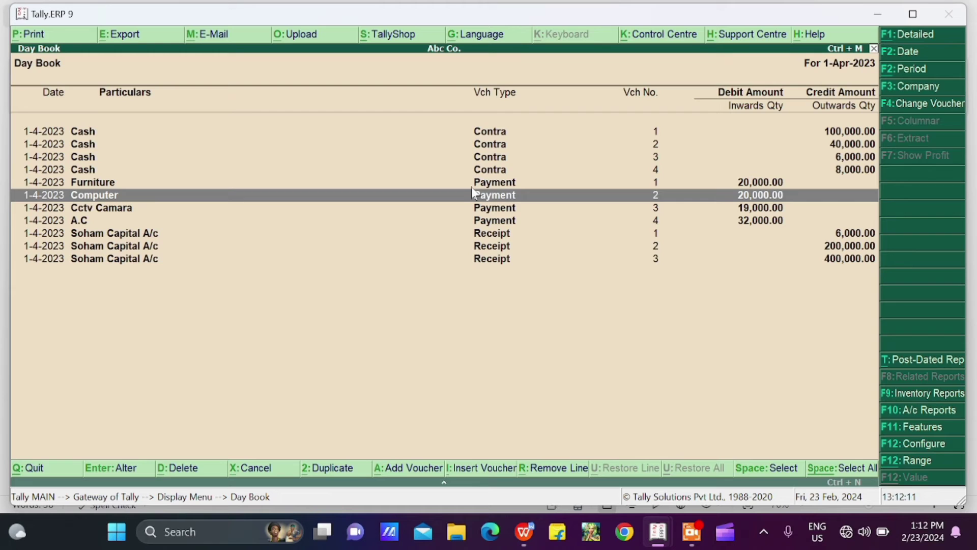
{"action": "key", "text": "Down"}
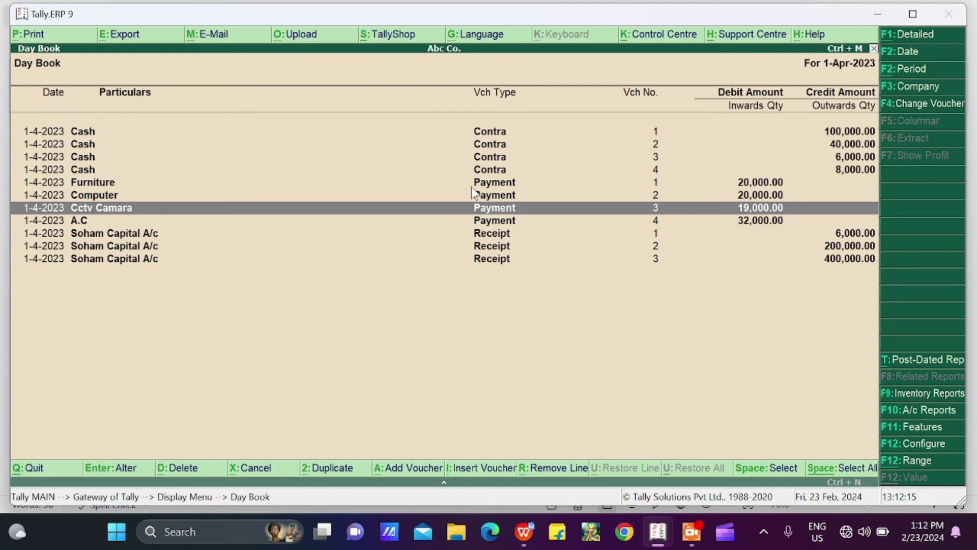
{"action": "key", "text": "Up"}
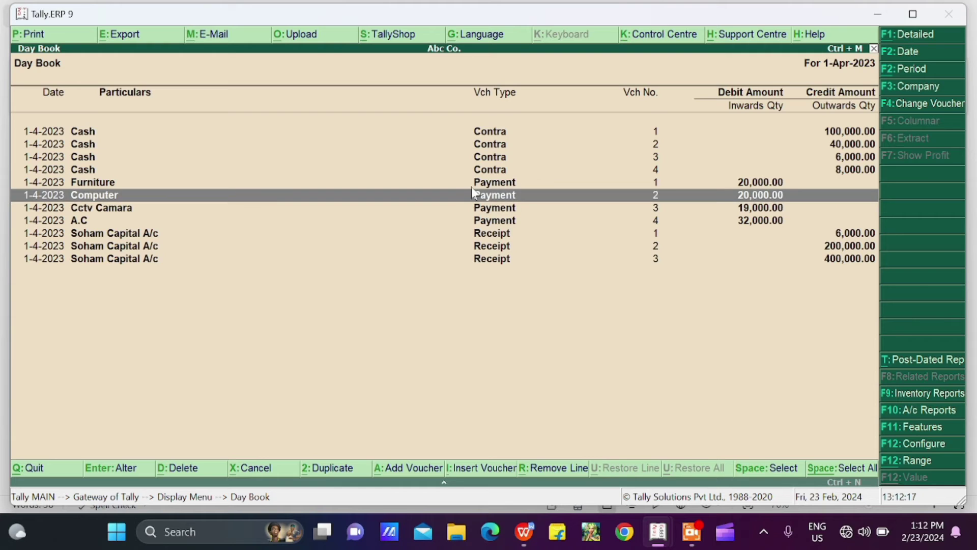
{"action": "key", "text": "Return"}
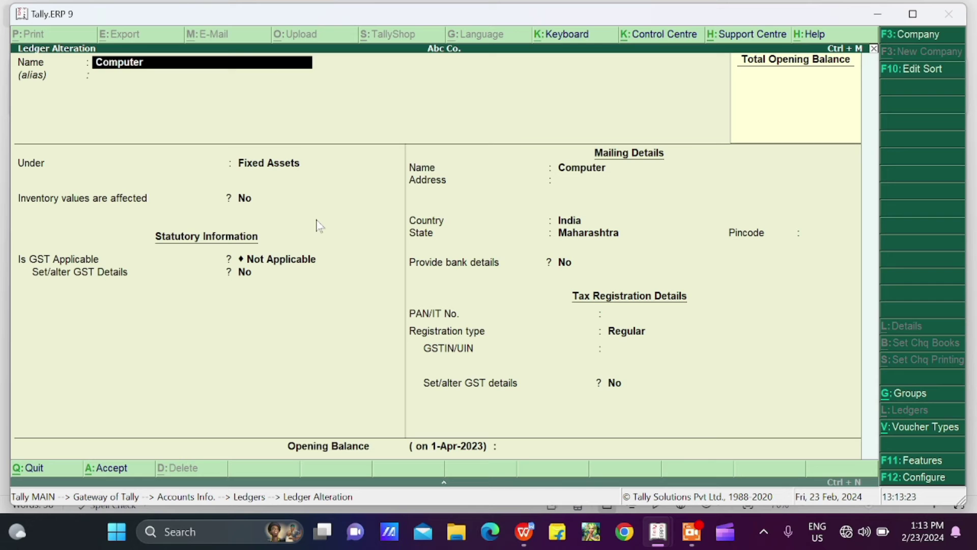
- Review the Computer ledger's group, GST, mailing and tax registration settings, and accept the ledger
{"action": "key", "text": "Return"}
{"action": "key", "text": "Return"}
{"action": "key", "text": "Return"}
{"action": "key", "text": "Return"}
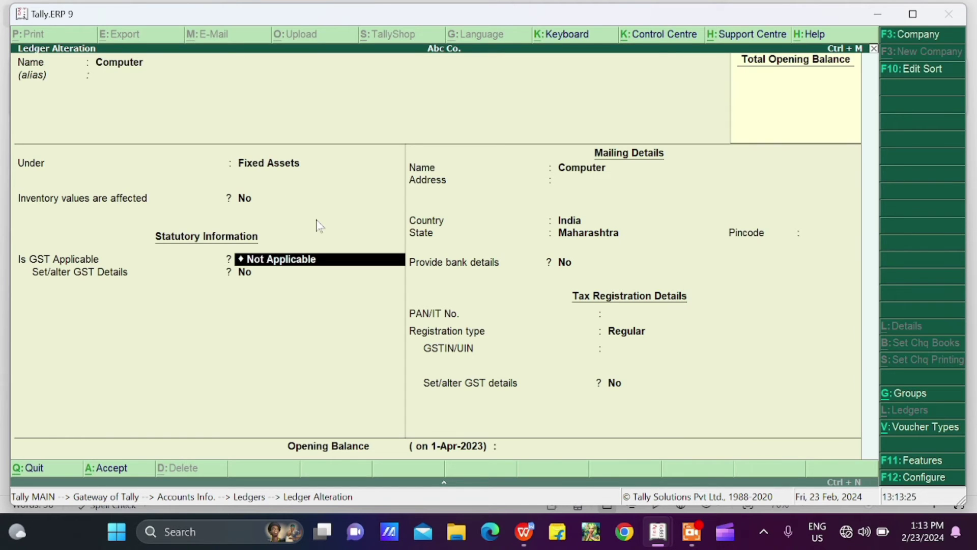
{"action": "key", "text": "Return"}
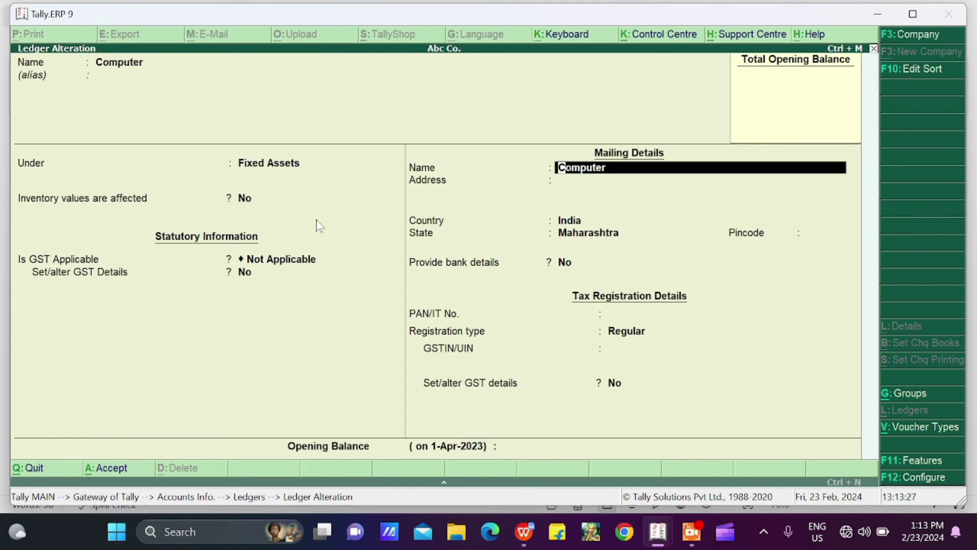
{"action": "key", "text": "Return"}
{"action": "key", "text": "Return"}
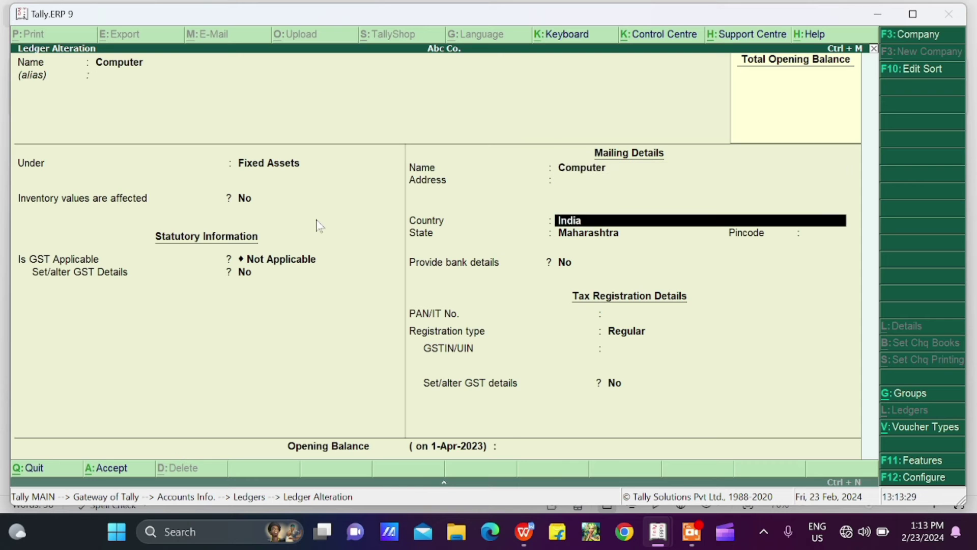
{"action": "key", "text": "Return"}
{"action": "key", "text": "Return"}
{"action": "key", "text": "Return"}
{"action": "key", "text": "Return"}
{"action": "key", "text": "Return"}
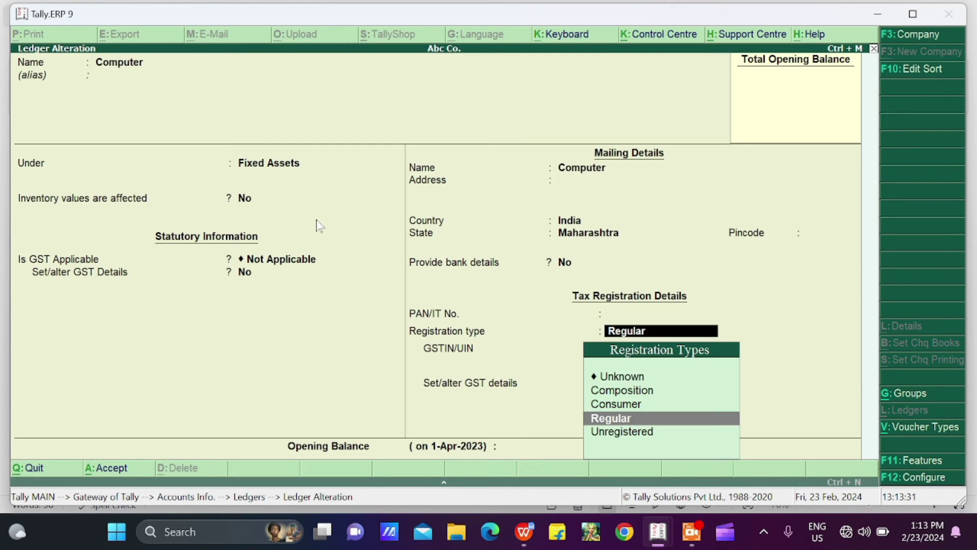
{"action": "key", "text": "Return"}
{"action": "key", "text": "ctrl+a"}
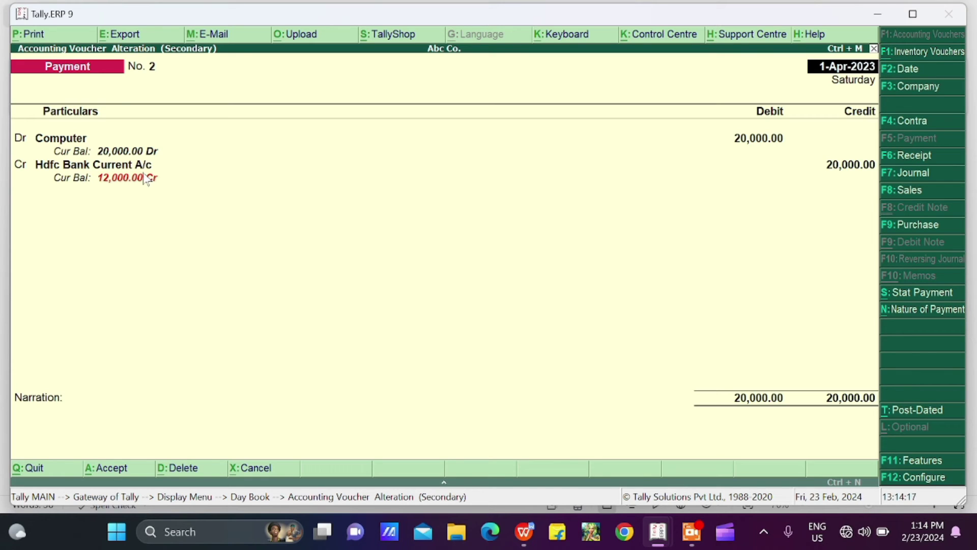
- Go through the Computer payment voucher, including the bank allocation for Hdfc Bank Current A/c, and accept it
{"action": "key", "text": "Return"}
{"action": "key", "text": "Return"}
{"action": "key", "text": "Return"}
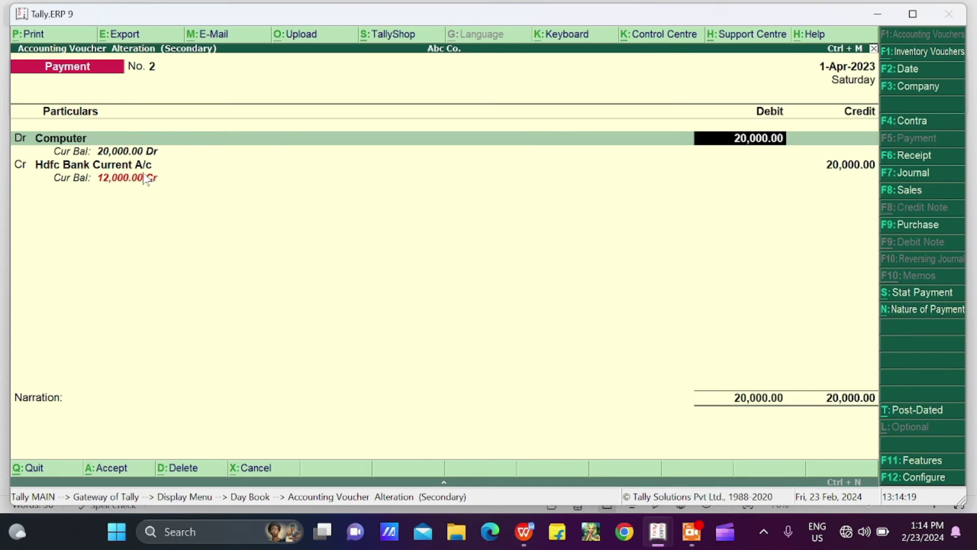
{"action": "key", "text": "Return"}
{"action": "key", "text": "Return"}
{"action": "key", "text": "Return"}
{"action": "key", "text": "Return"}
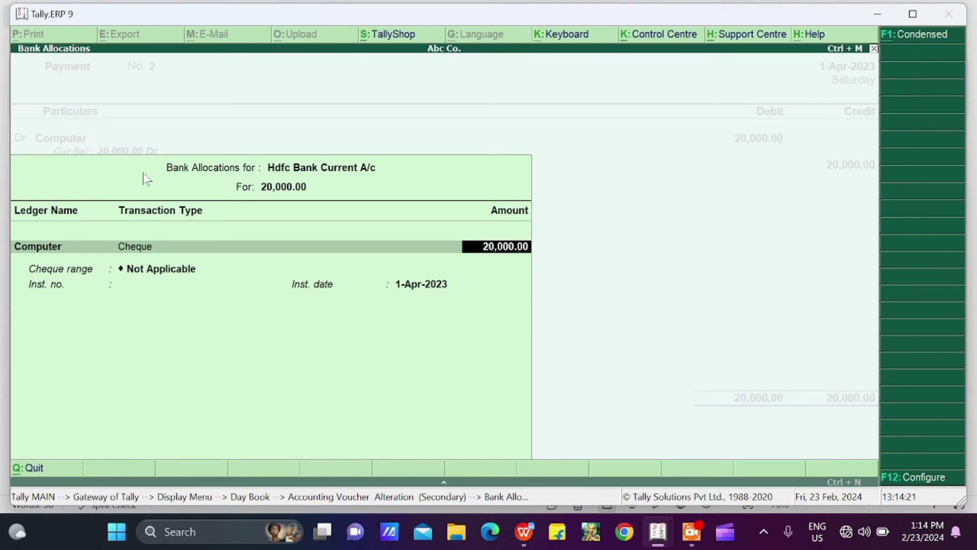
{"action": "key", "text": "Return"}
{"action": "key", "text": "Return"}
{"action": "key", "text": "Return"}
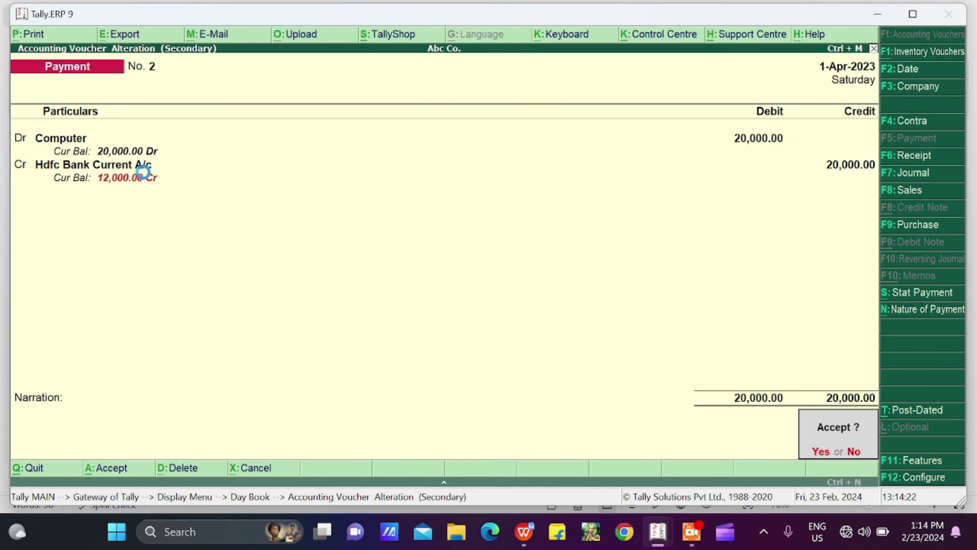
{"action": "key", "text": "Return"}
- Open the Cctv Camara payment voucher from the Day Book
{"action": "key", "text": "Up"}
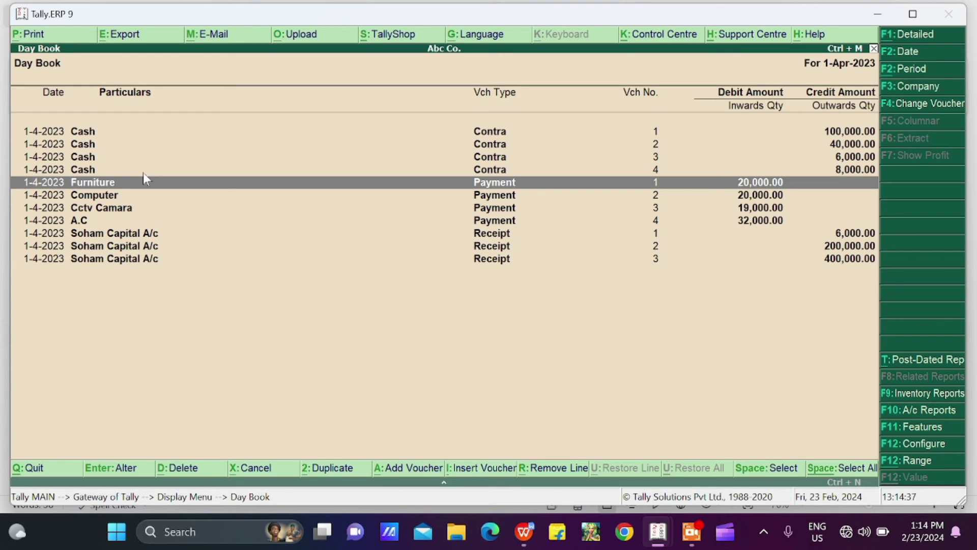
{"action": "key", "text": "Down"}
{"action": "key", "text": "Down"}
{"action": "key", "text": "Return"}
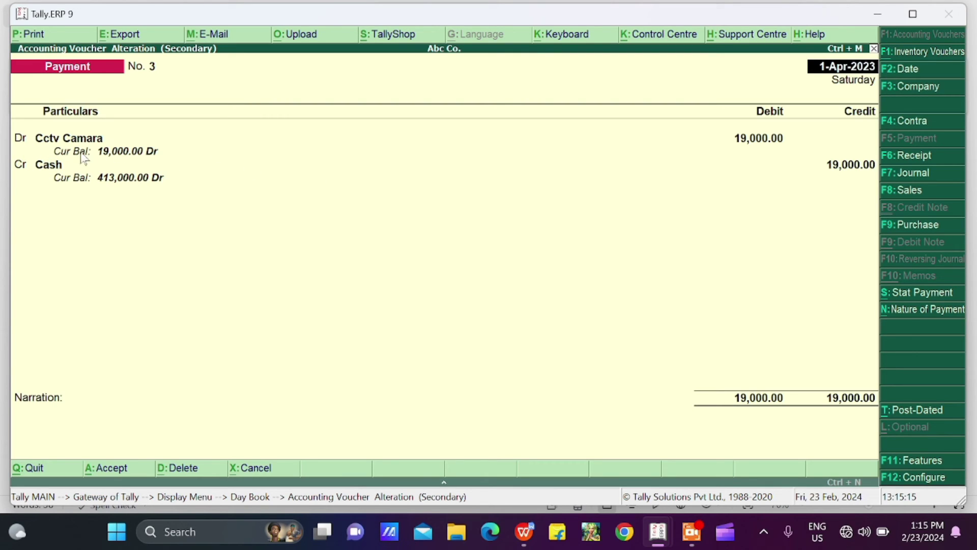
- View the ledger creation form from the Cctv Camara debit entry, and quit it without saving
{"action": "left_click", "coordinate": [58, 151]}
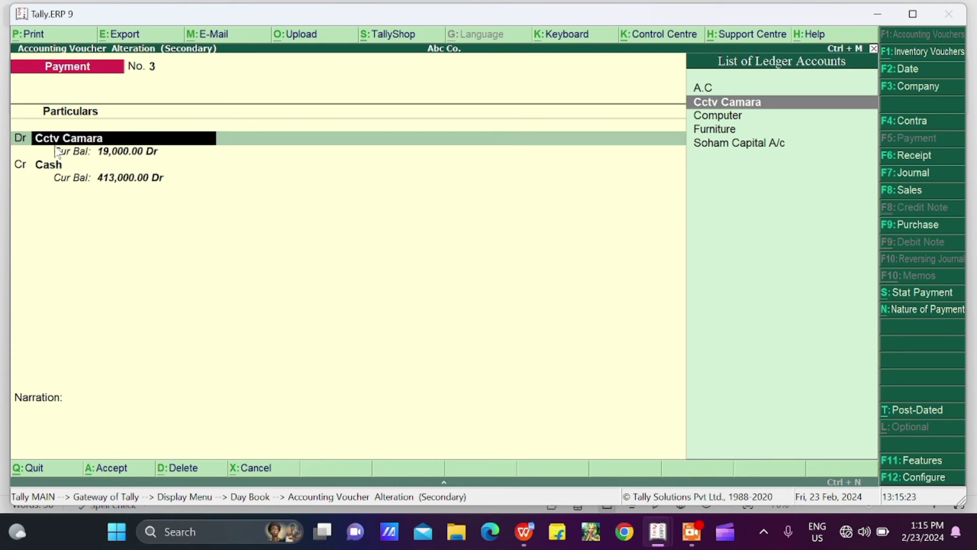
{"action": "key", "text": "alt+c"}
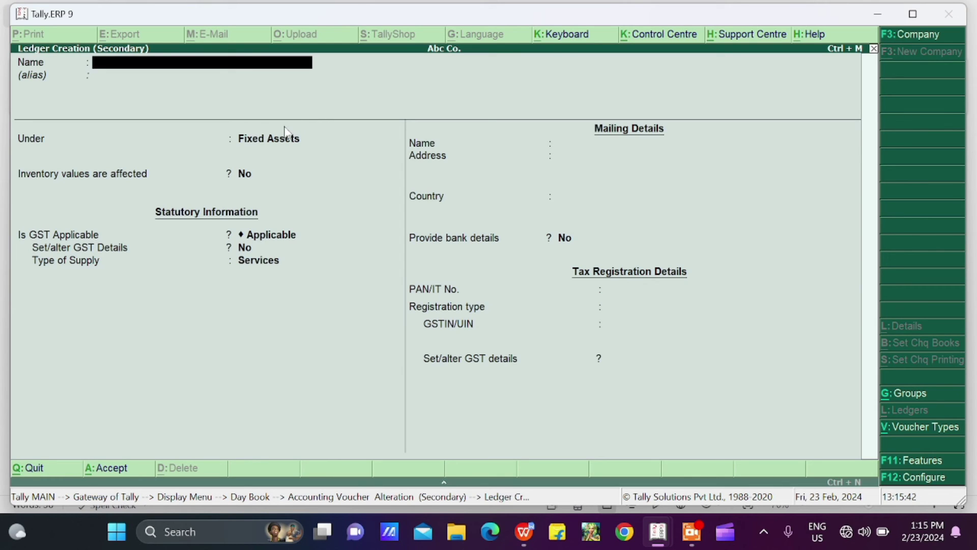
{"action": "key", "text": "Escape"}
{"action": "key", "text": "y"}
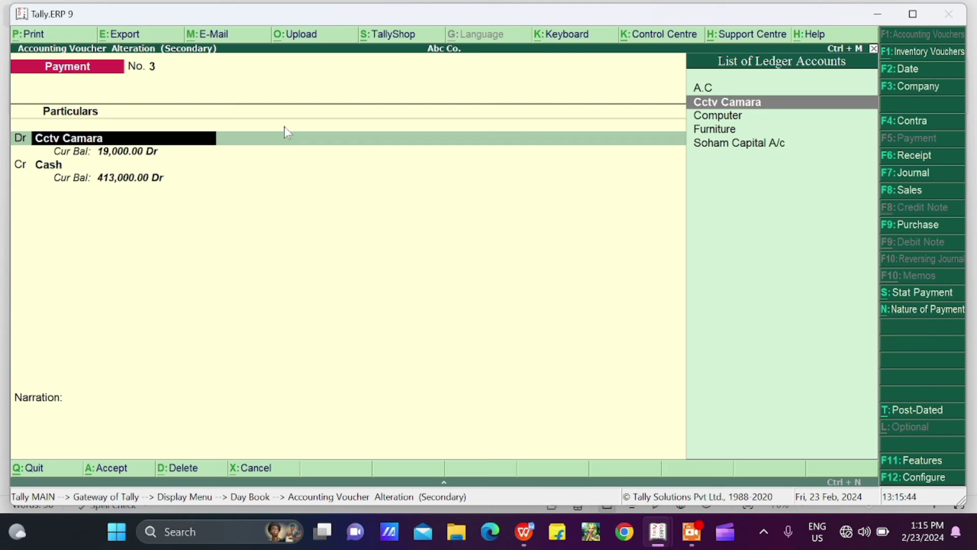
- Go through the Cctv Camara payment voucher's debit and Cash credit entries without changing them, and accept the voucher
{"action": "key", "text": "Return"}
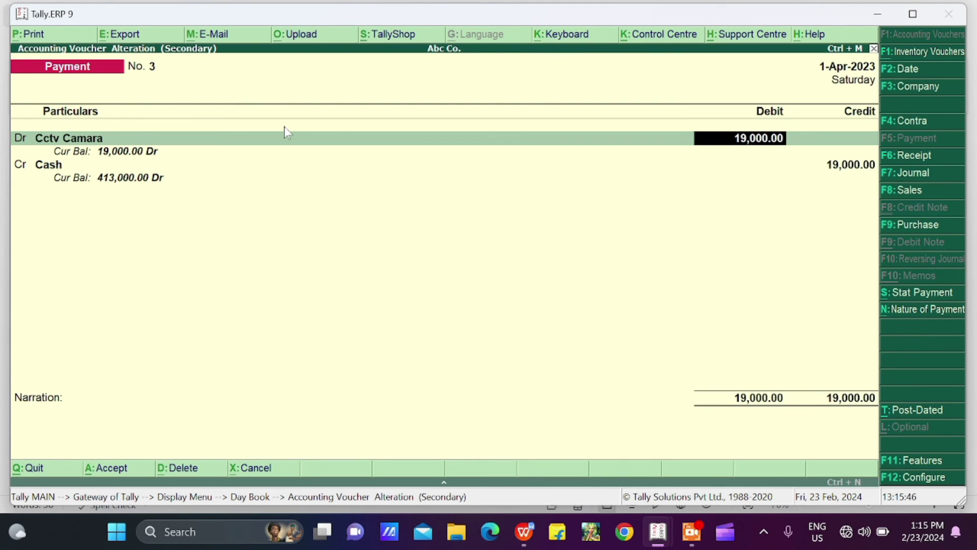
{"action": "key", "text": "Return"}
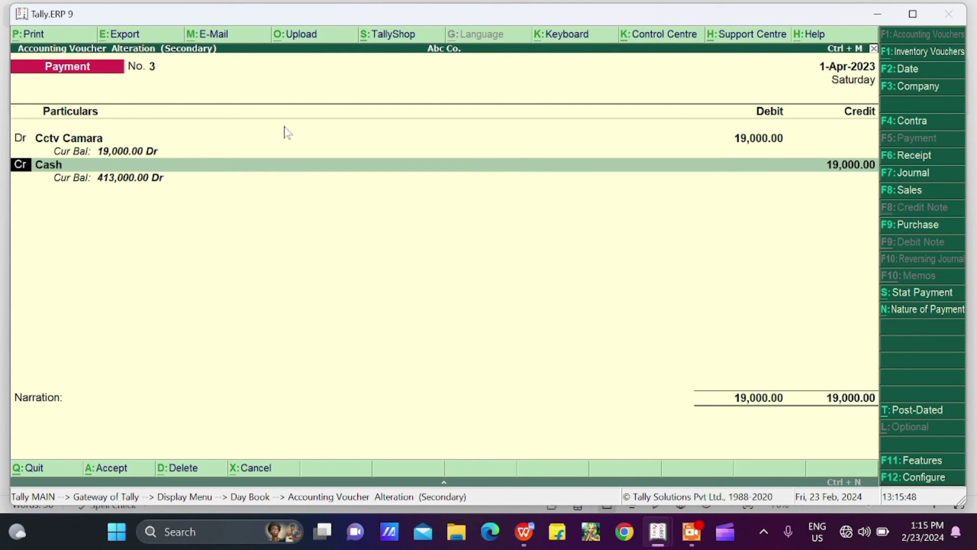
{"action": "key", "text": "Return"}
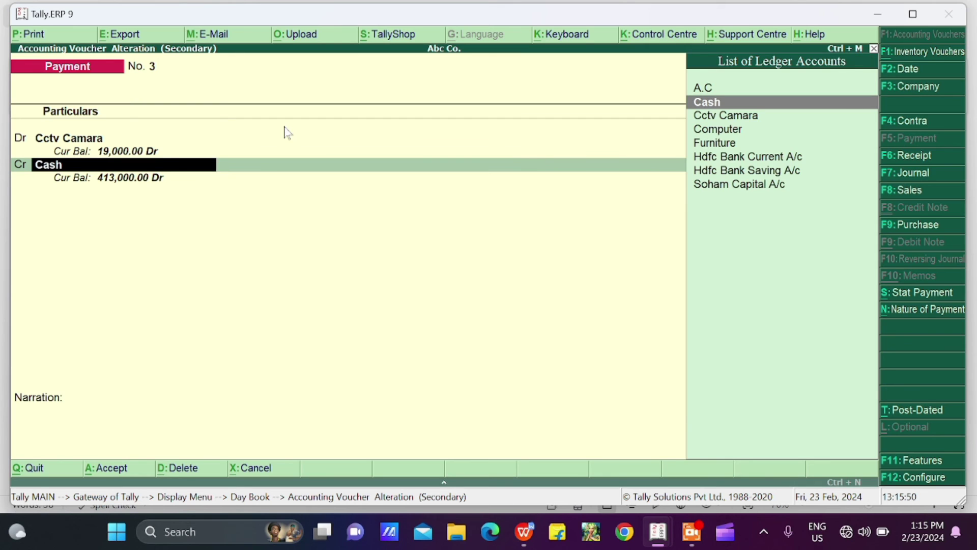
{"action": "key", "text": "Return"}
{"action": "key", "text": "Return"}
{"action": "key", "text": "Return"}
{"action": "key", "text": "Return"}
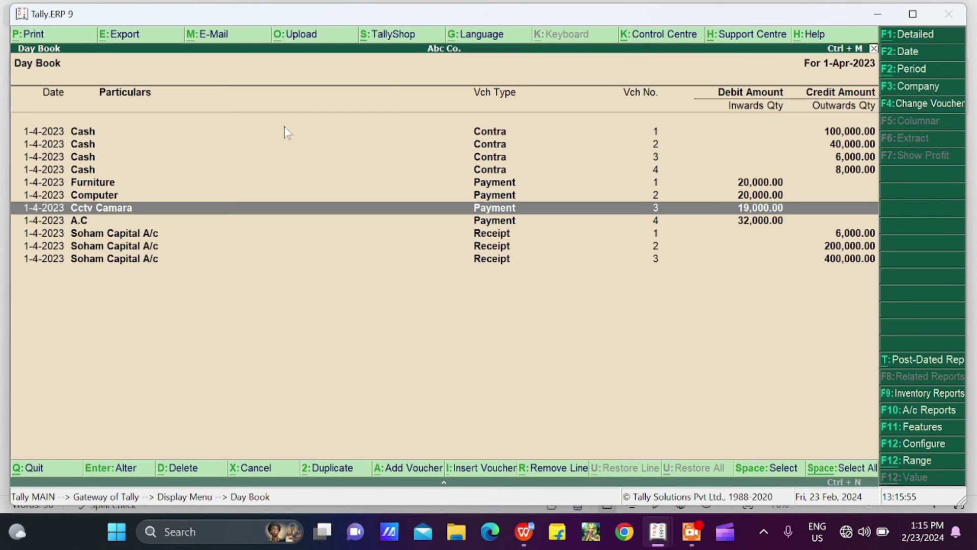
- Open the A.C payment voucher from the Day Book, view the ledger creation form from its debit entry, and quit the form without saving
{"action": "key", "text": "Down"}
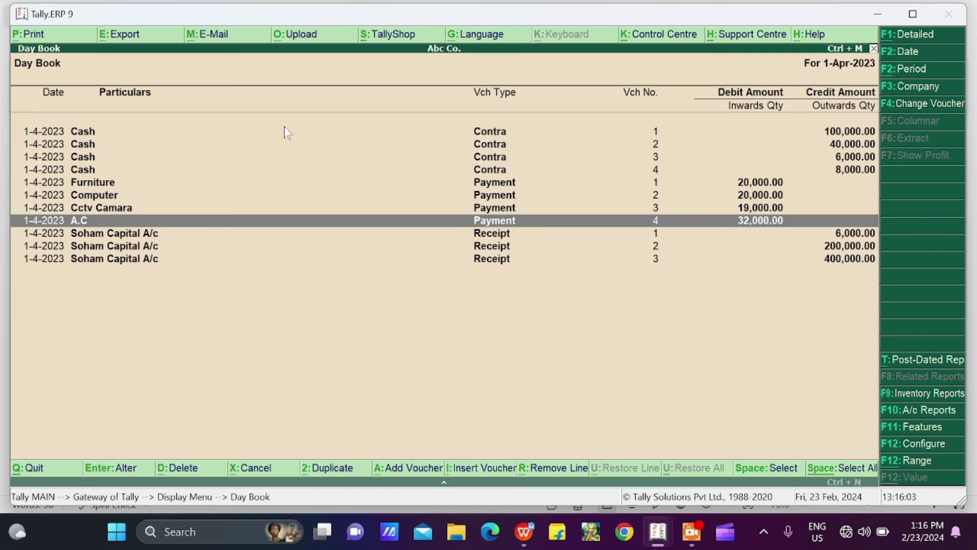
{"action": "key", "text": "Return"}
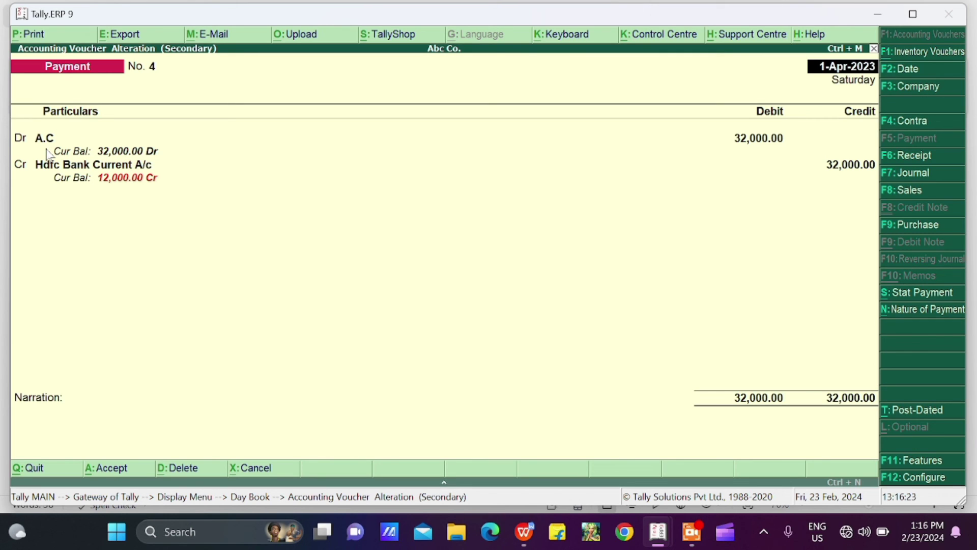
{"action": "key", "text": "Return"}
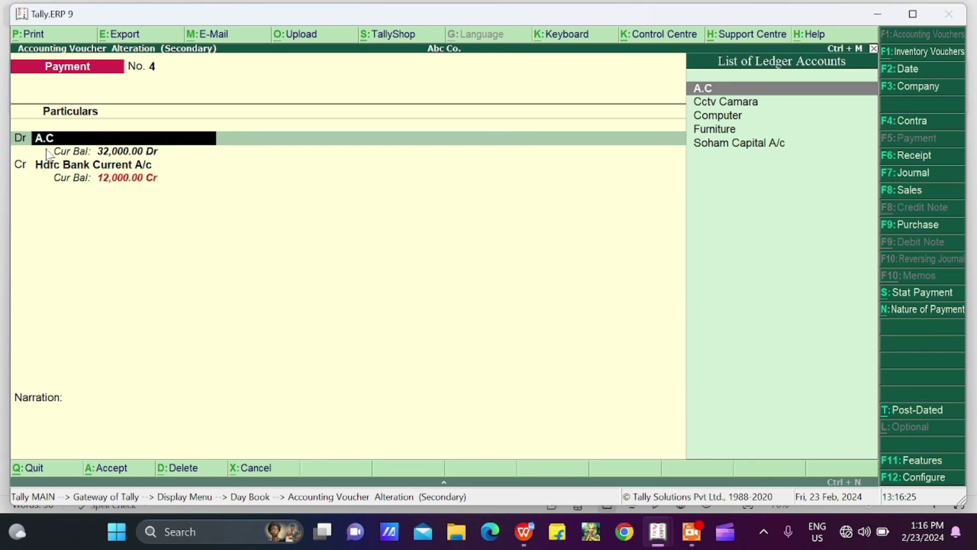
{"action": "key", "text": "alt+c"}
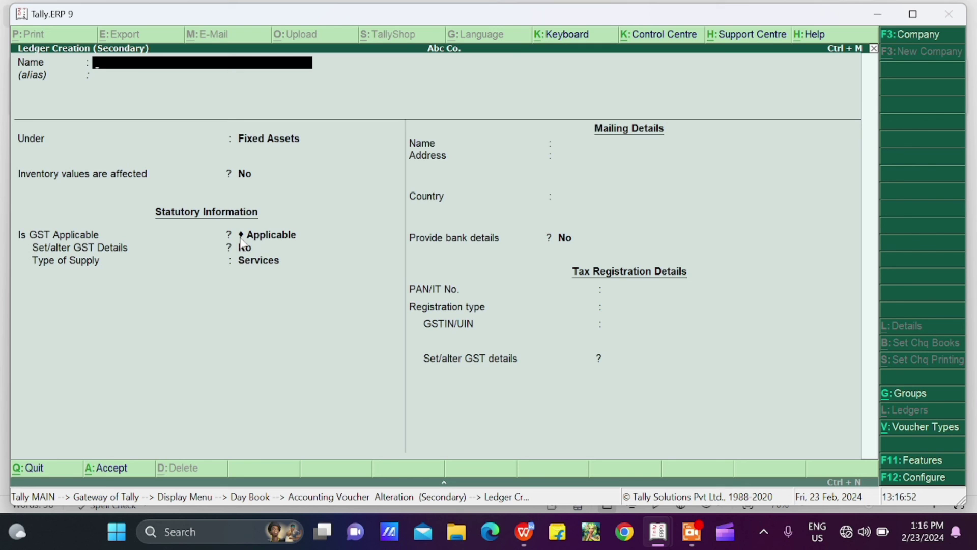
{"action": "key", "text": "Escape"}
{"action": "key", "text": "y"}
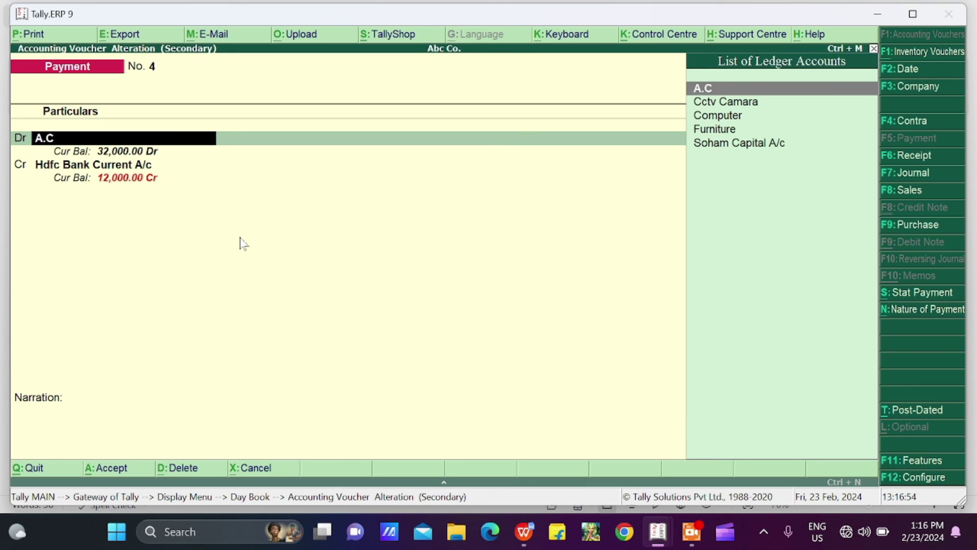
- Go through the A.C payment voucher's entries up to the narration, keeping the Cheque bank allocation for Hdfc Bank Current A/c with no instrument number
{"action": "key", "text": "Return"}
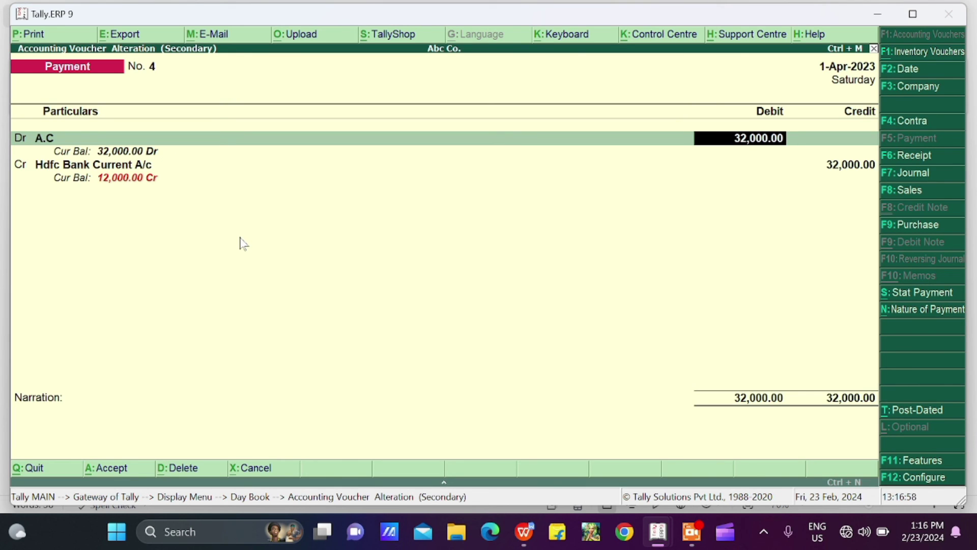
{"action": "key", "text": "Return"}
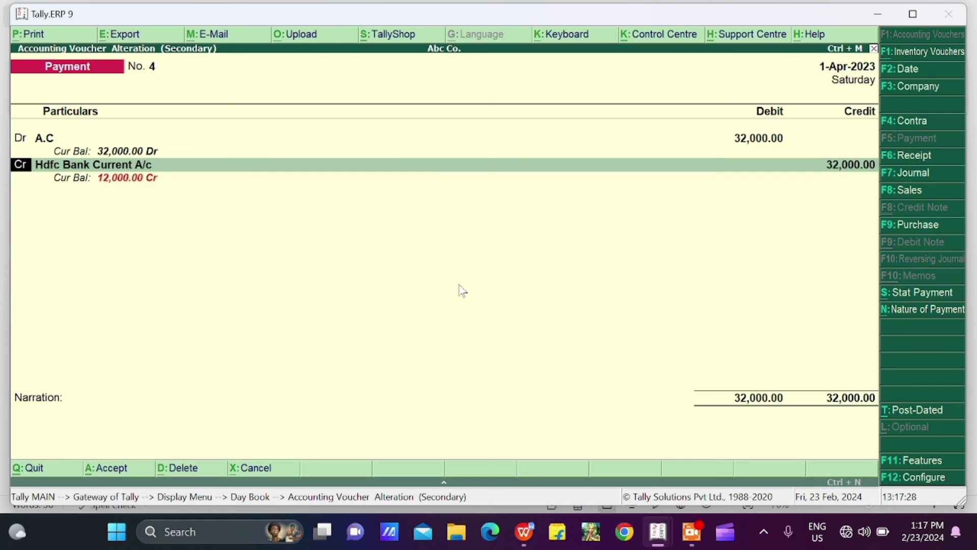
{"action": "key", "text": "Return"}
{"action": "key", "text": "Return"}
{"action": "key", "text": "Return"}
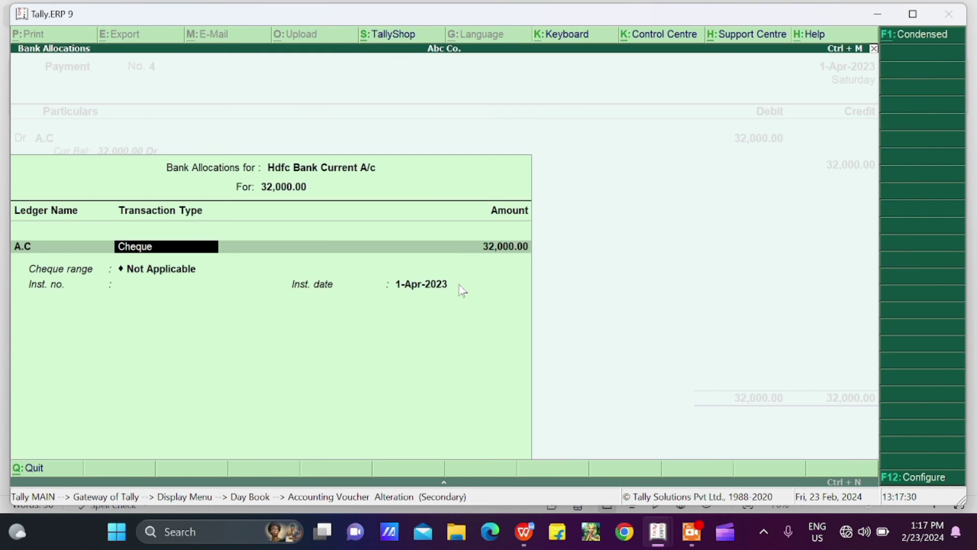
{"action": "key", "text": "Return"}
{"action": "key", "text": "Return"}
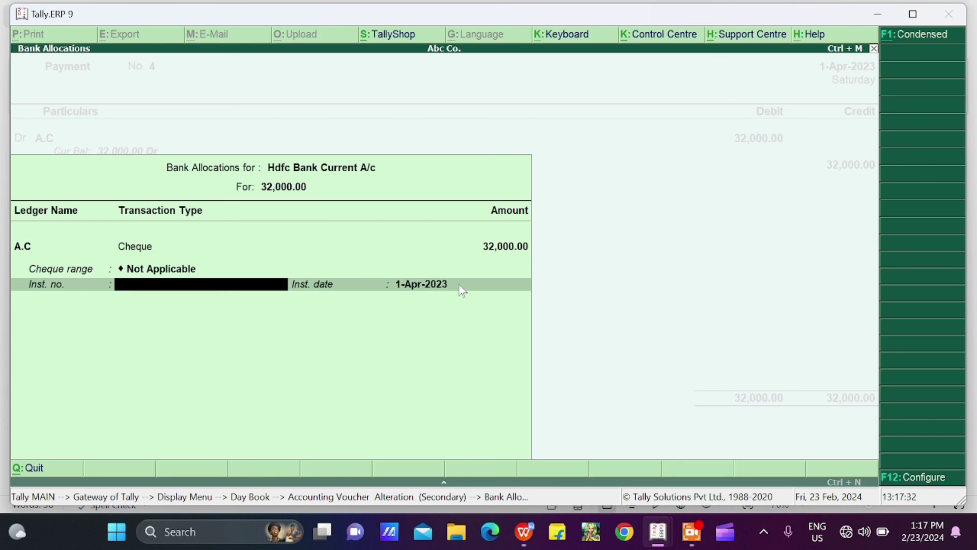
{"action": "key", "text": "Return"}
{"action": "key", "text": "Return"}
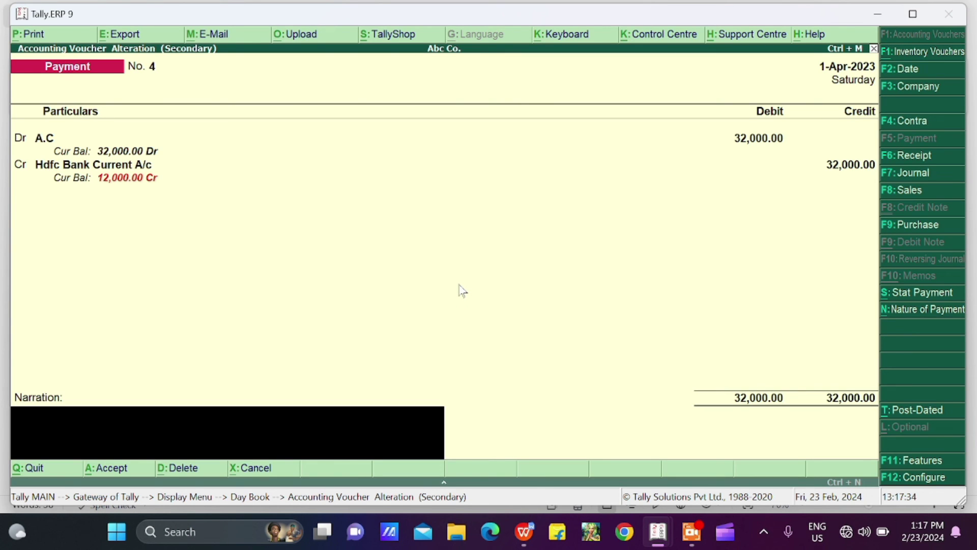